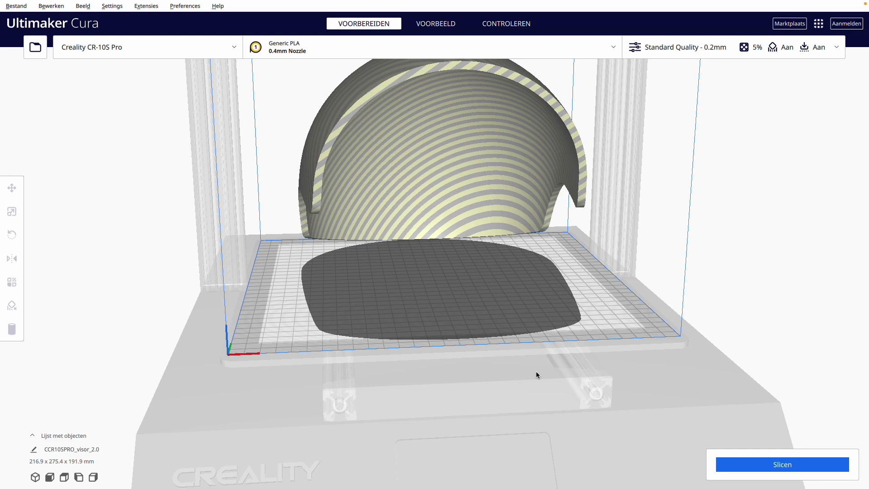
# Select the visor from a top-down view and show its 100% scale values (216.9 × 275.4 × 191.9 mm)
pyautogui.moveTo(535, 375)
pyautogui.mouseDown(button='right')
pyautogui.moveTo(530, 478)
pyautogui.moveTo(542, 479)
pyautogui.moveTo(670, 388)
pyautogui.moveTo(506, 386)
pyautogui.moveTo(375, 439)
pyautogui.moveTo(99, 383)
pyautogui.moveTo(140, 460)
pyautogui.moveTo(198, 479)
pyautogui.moveTo(379, 450)
pyautogui.moveTo(448, 380)
pyautogui.moveTo(396, 167)
pyautogui.mouseUp(button='right')
pyautogui.click(395, 167)
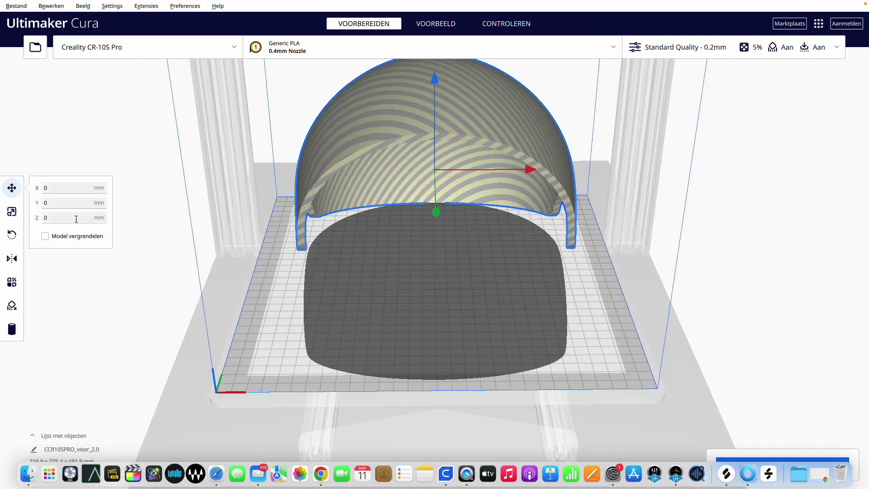
pyautogui.click(12, 211)
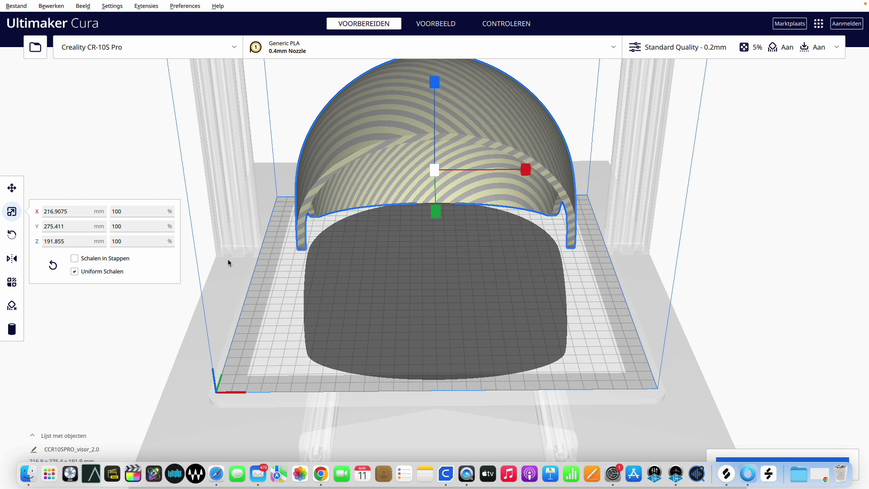
# Set the visor's X scale to 84% with uniform scaling on
pyautogui.click(153, 210)
pyautogui.press('BackSpace')
pyautogui.write('8')
pyautogui.write('4')
pyautogui.press('Return')
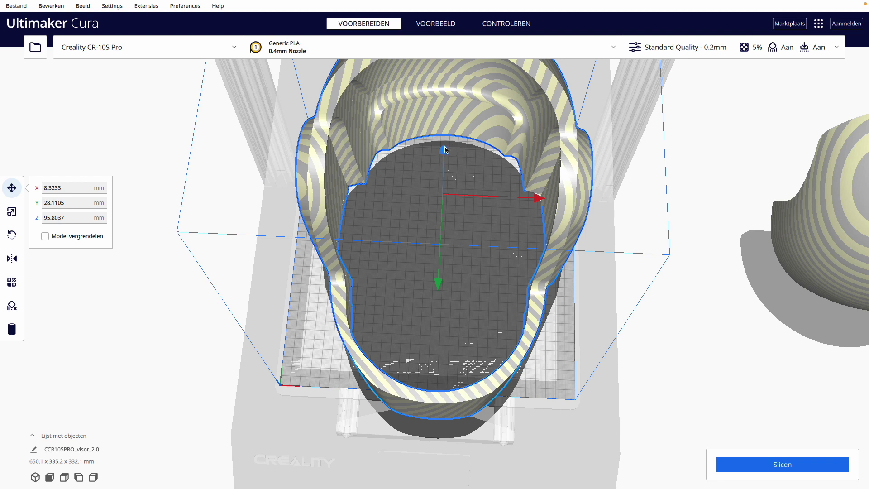
# Lower the visor below the plate to Z -179.25 and nudge it along Y and X
pyautogui.moveTo(445, 149)
pyautogui.mouseDown()
pyautogui.moveTo(456, 213)
pyautogui.moveTo(443, 224)
pyautogui.mouseUp()
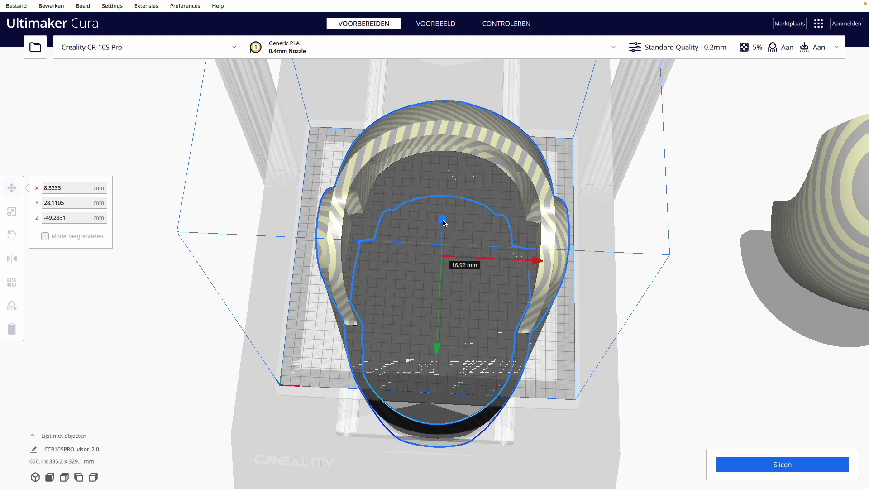
pyautogui.moveTo(444, 223); pyautogui.dragTo(444, 223)
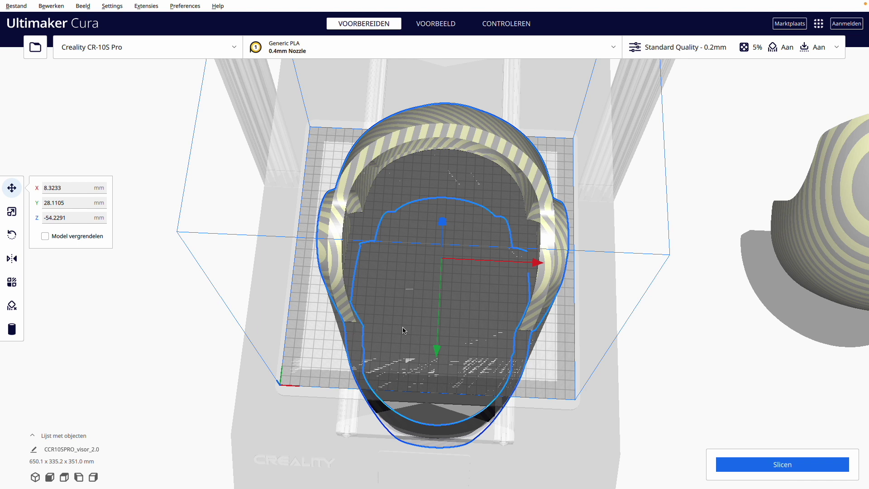
pyautogui.moveTo(437, 350); pyautogui.dragTo(438, 350)
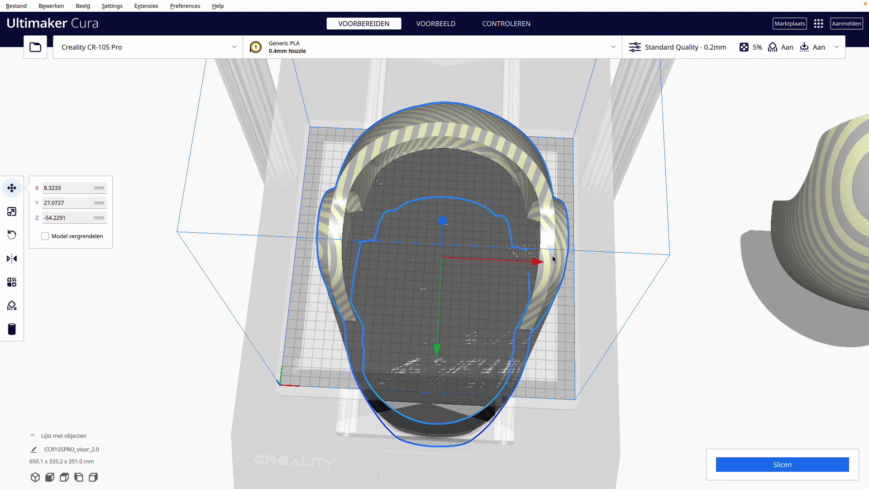
pyautogui.moveTo(541, 262); pyautogui.dragTo(543, 263)
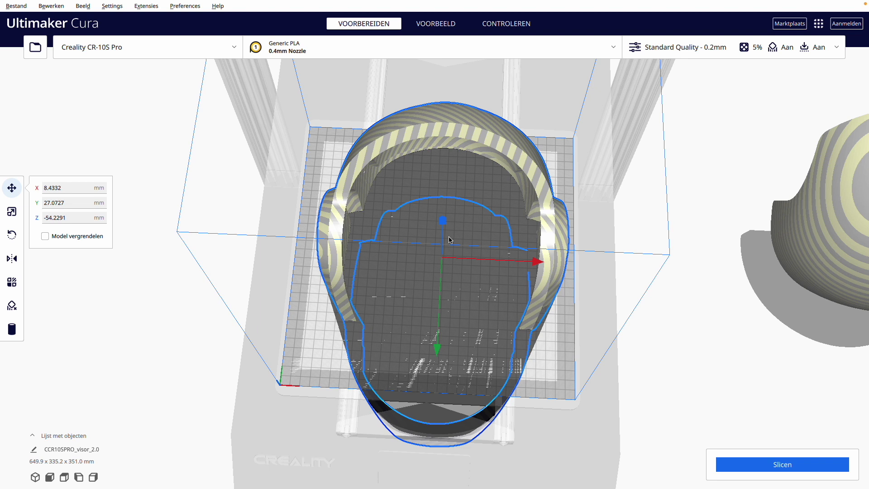
# Raise the visor along Z to 26.49 mm so it sits back on the plate
pyautogui.moveTo(442, 223); pyautogui.dragTo(438, 268)
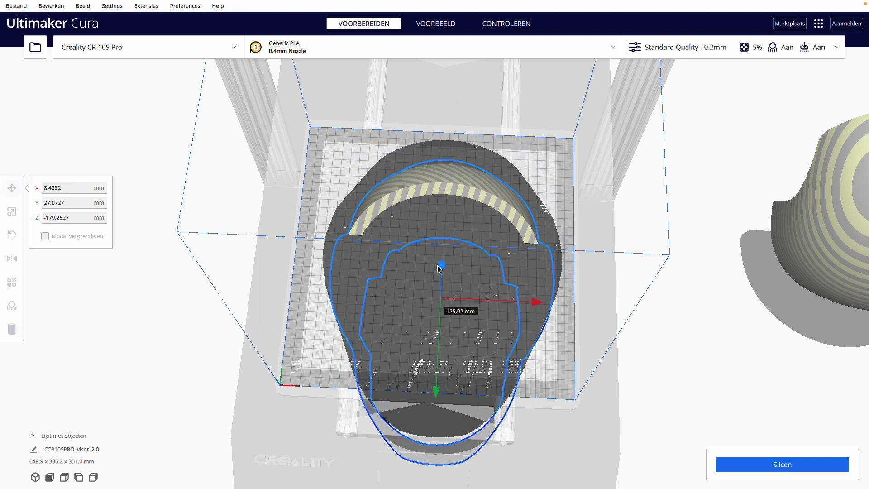
pyautogui.moveTo(438, 268); pyautogui.dragTo(454, 188)
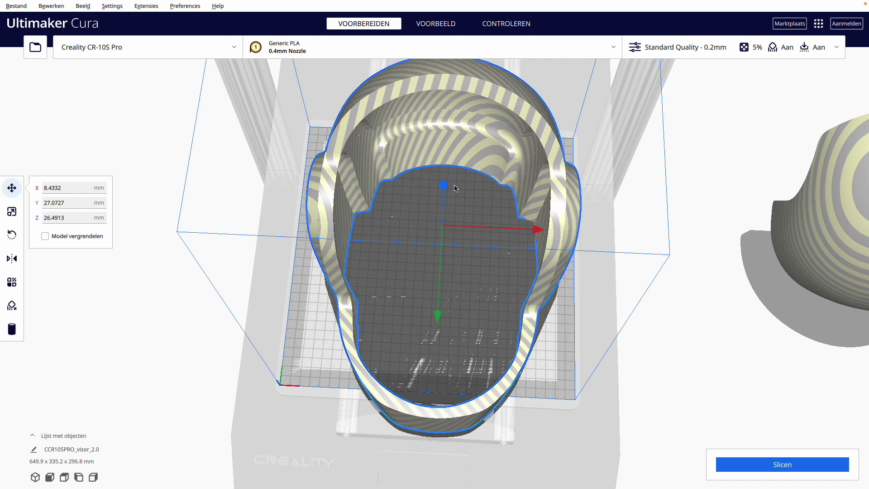